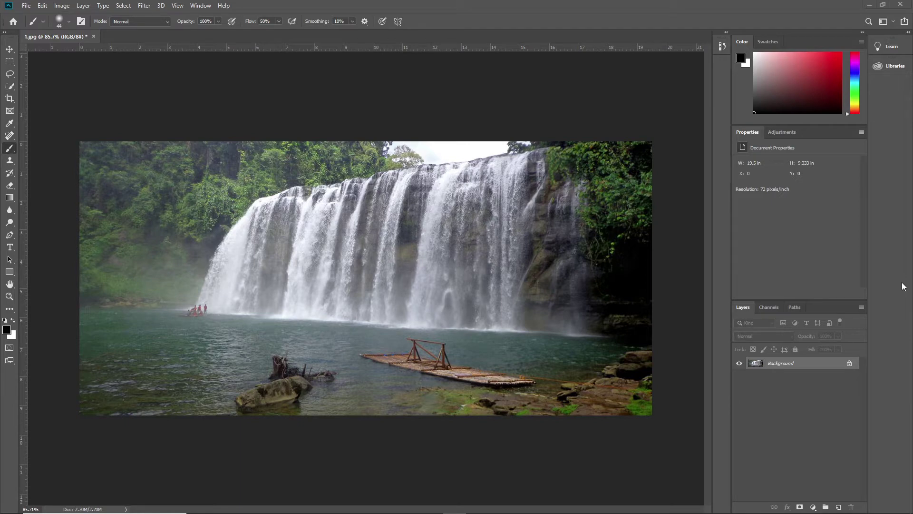
Step: Add a Photo Filter adjustment layer above the waterfall photo and set its density to 100%
left_click(813, 507)
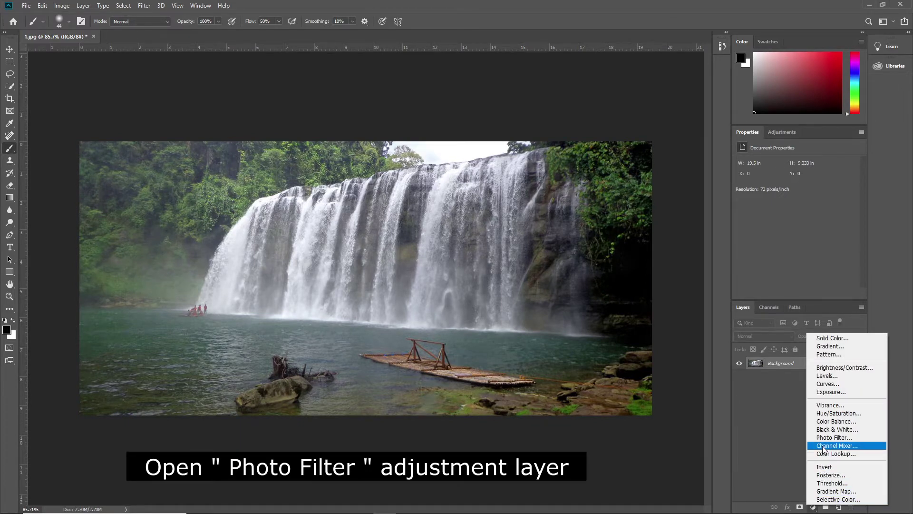
left_click(836, 437)
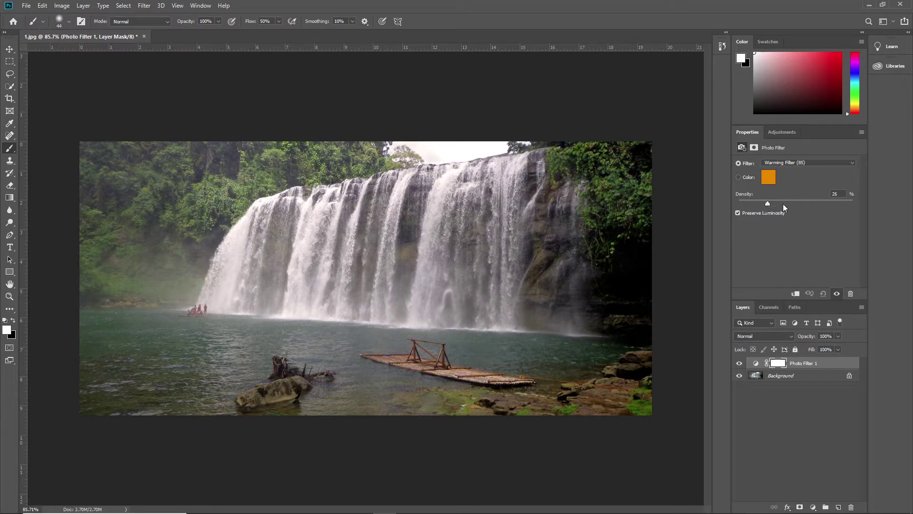
left_click_drag(850, 204, 861, 204)
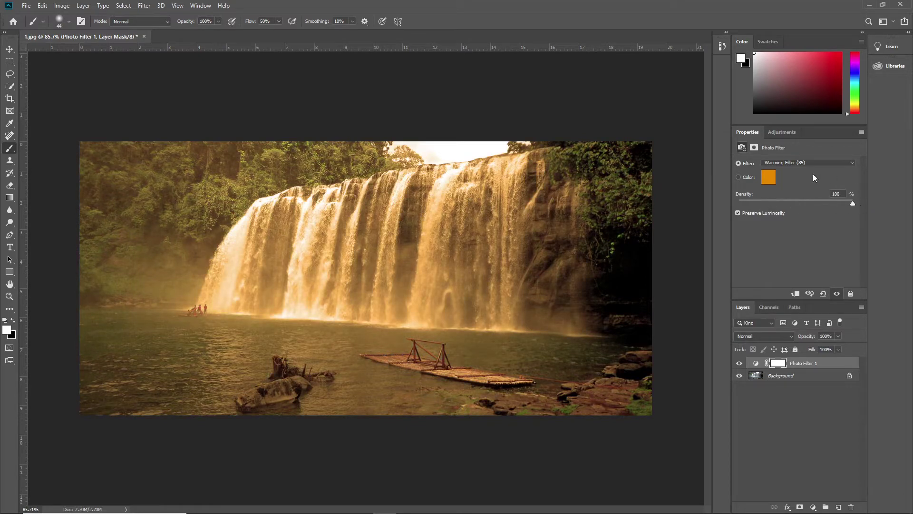
Step: Change the photo filter's color to a vivid blue, #1036f3
left_click(769, 177)
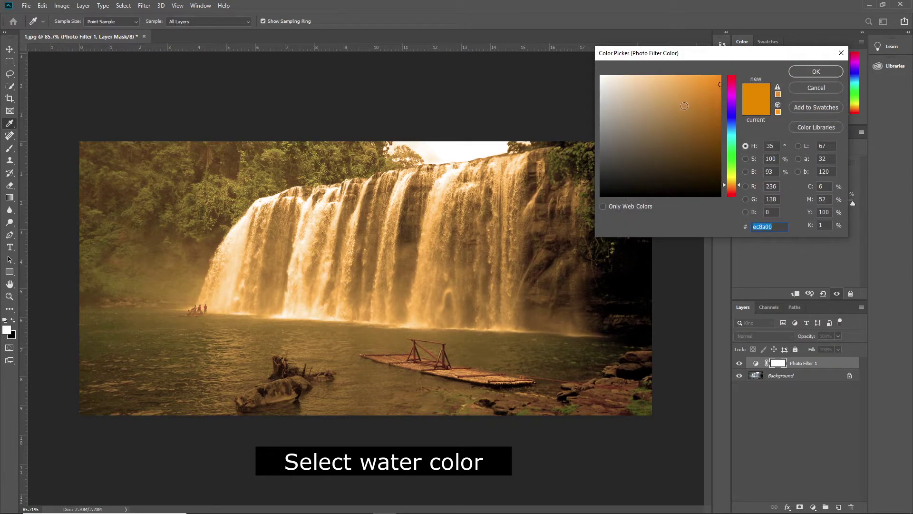
left_click(733, 124)
left_click_drag(738, 125, 738, 121)
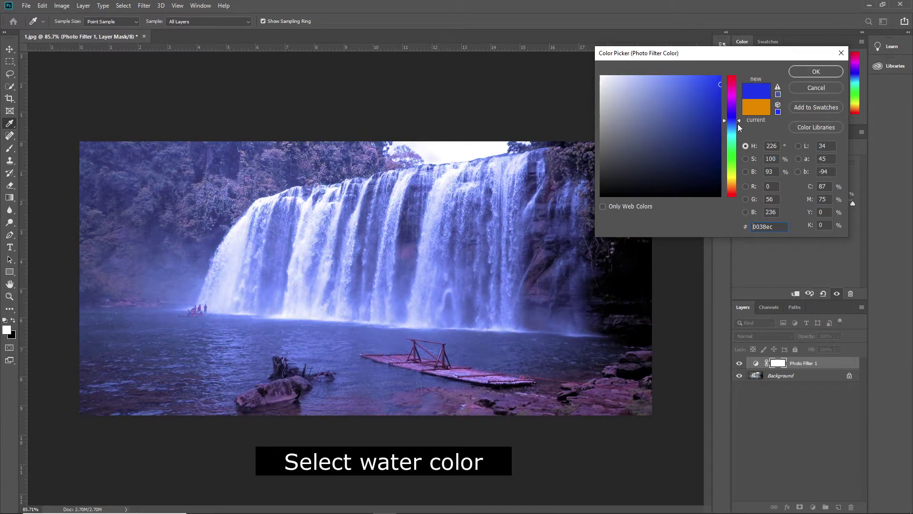
left_click_drag(740, 119, 741, 118)
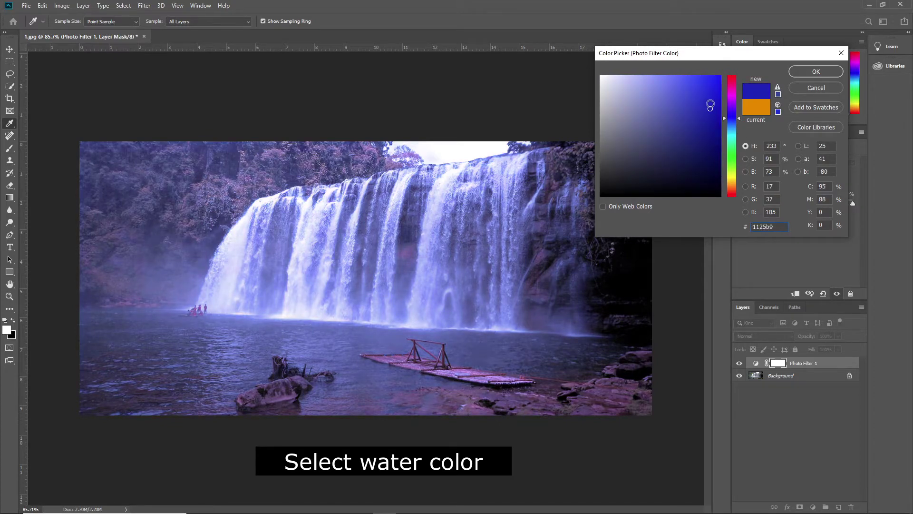
left_click(710, 88)
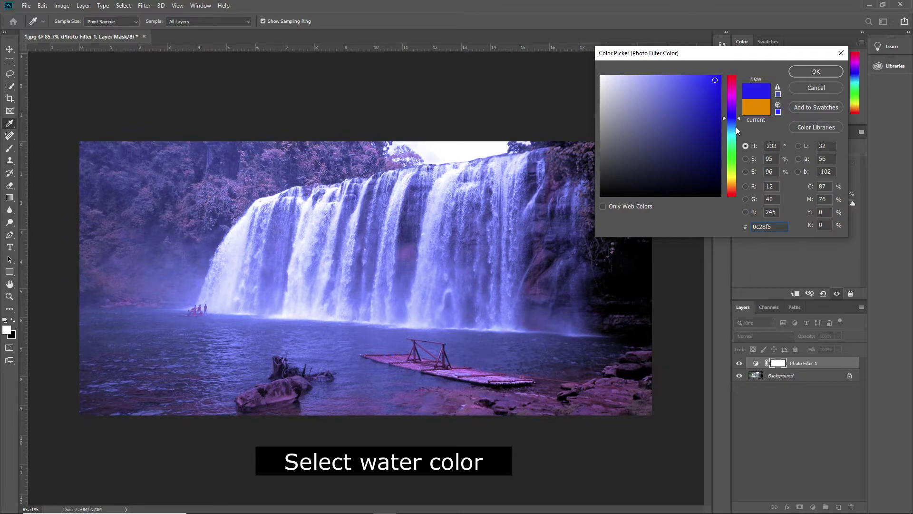
left_click_drag(741, 117, 740, 113)
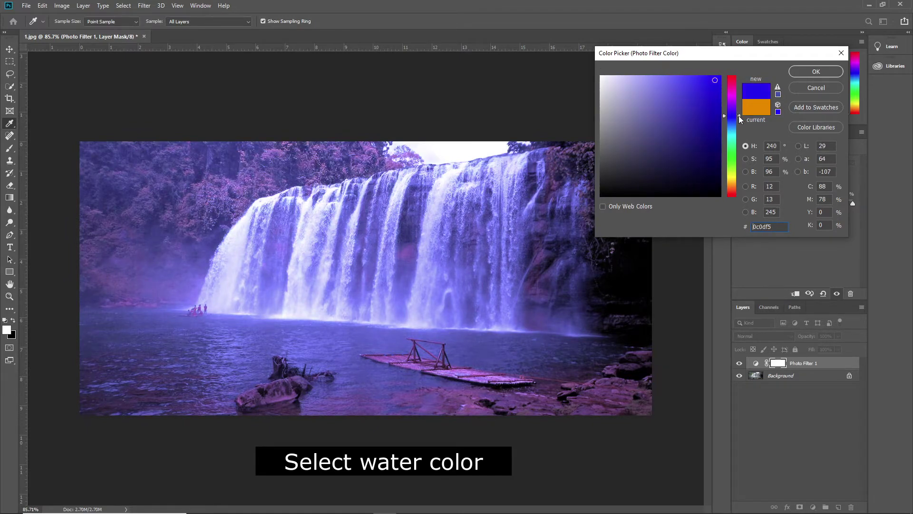
left_click_drag(739, 116, 739, 120)
left_click(713, 81)
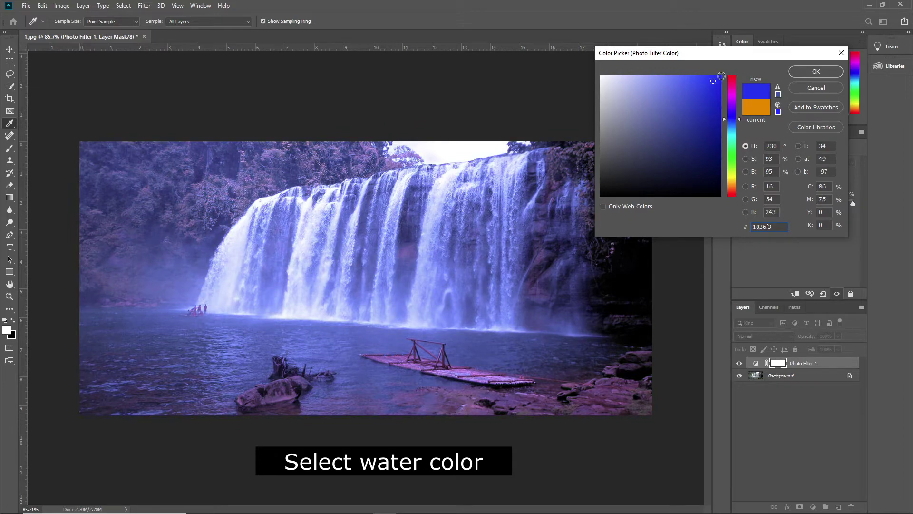
left_click(816, 71)
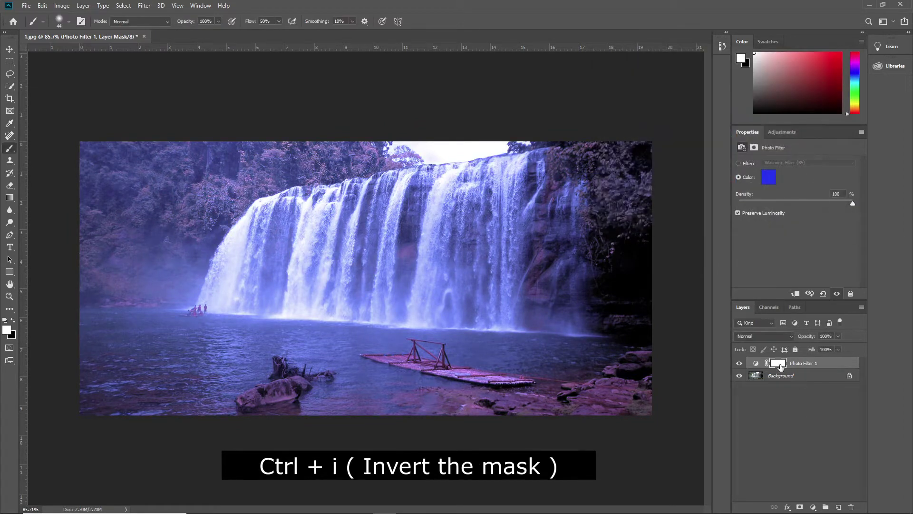
Step: Invert the Photo Filter layer mask to black and set up a soft 58 px brush with white as foreground color
left_click(779, 365)
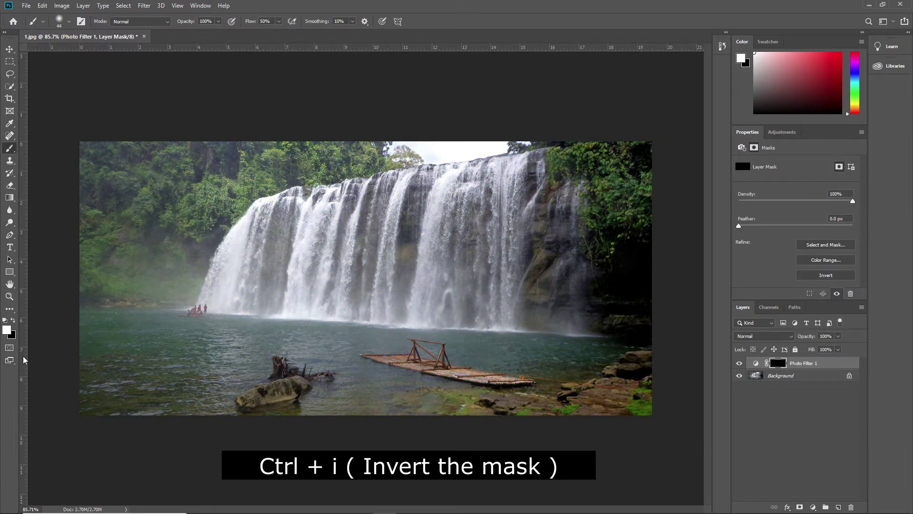
left_click(7, 329)
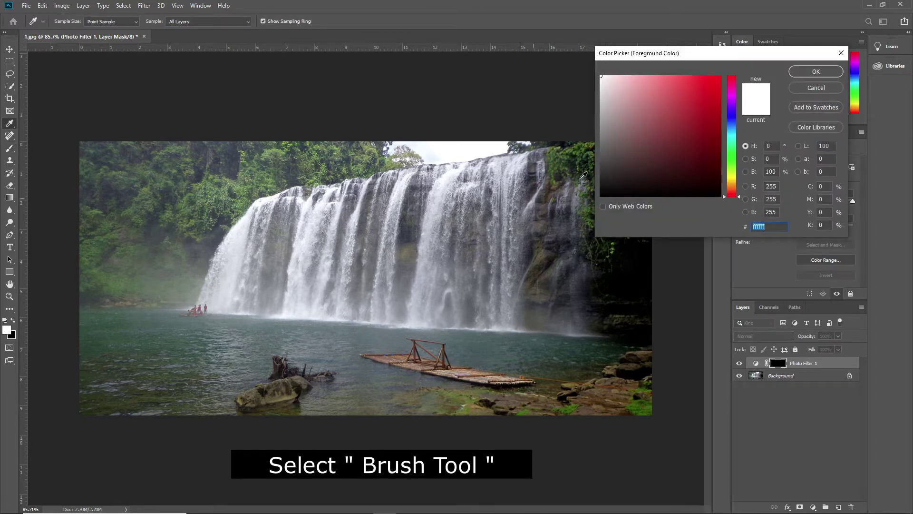
key("b")
left_click(810, 73)
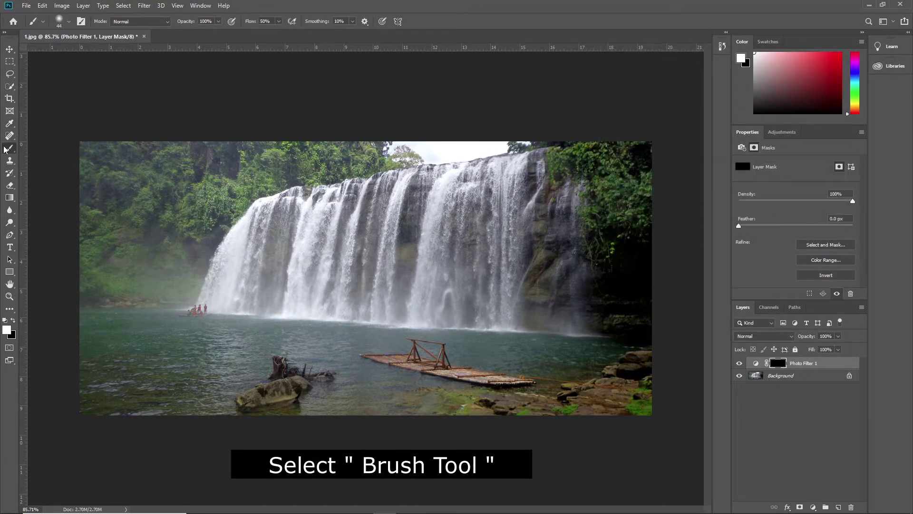
left_click(69, 22)
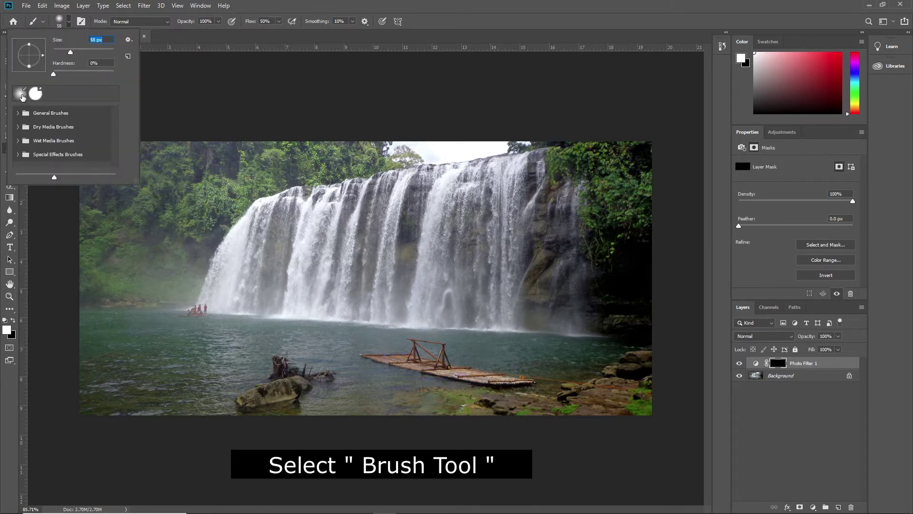
key("Return")
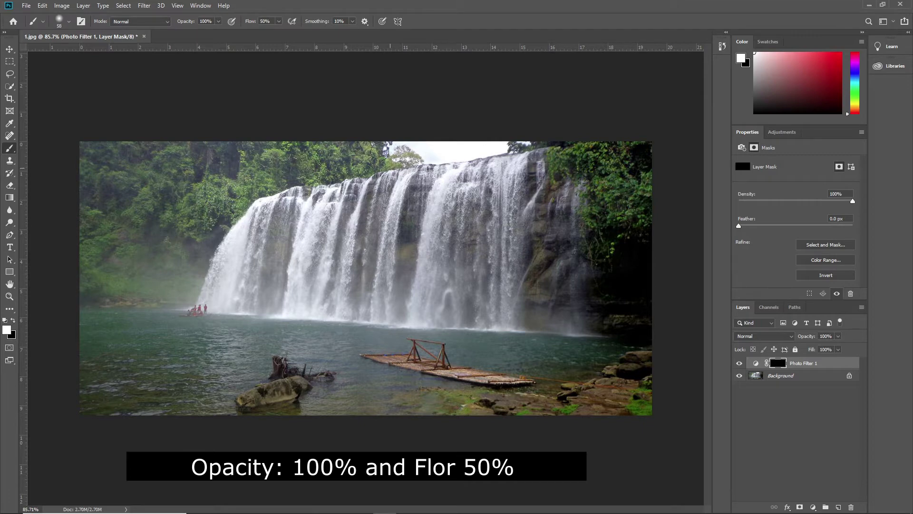
Step: Paint white on the mask along the upper edge of the waterfall to reveal the blue tint there
scroll(429, 234, "up", 4)
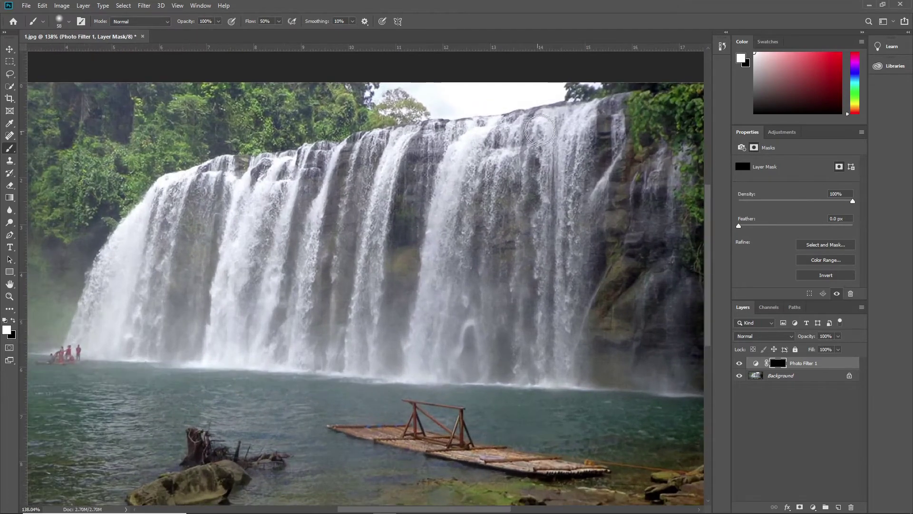
mouse_move(585, 114)
left_mouse_down()
mouse_move(362, 148)
mouse_move(316, 190)
mouse_move(316, 165)
mouse_move(329, 159)
mouse_move(190, 183)
left_mouse_up()
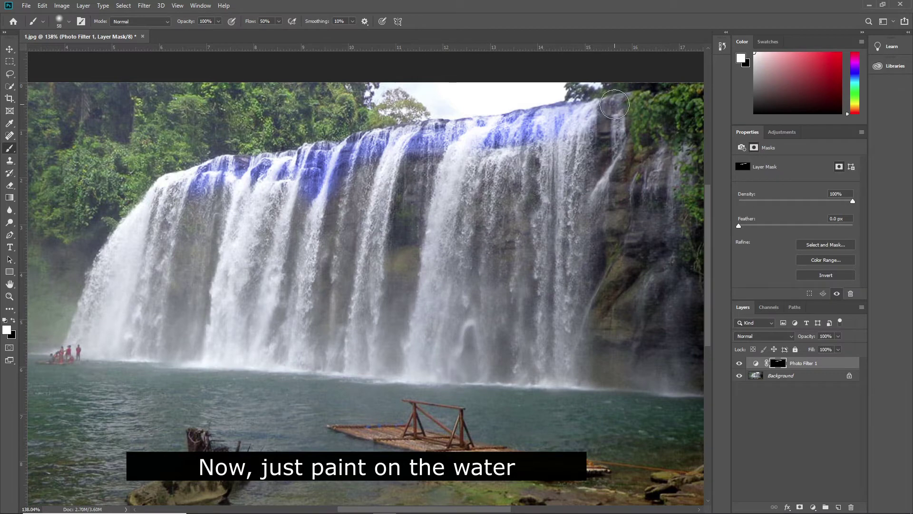
mouse_move(614, 103)
left_mouse_down()
mouse_move(614, 144)
mouse_move(581, 203)
mouse_move(587, 114)
mouse_move(553, 136)
mouse_move(459, 145)
mouse_move(477, 136)
mouse_move(444, 173)
mouse_move(428, 222)
mouse_move(458, 164)
mouse_move(448, 226)
mouse_move(481, 161)
mouse_move(476, 208)
mouse_move(468, 154)
mouse_move(436, 150)
mouse_move(318, 181)
mouse_move(447, 186)
mouse_move(379, 174)
mouse_move(531, 159)
mouse_move(423, 178)
left_mouse_up()
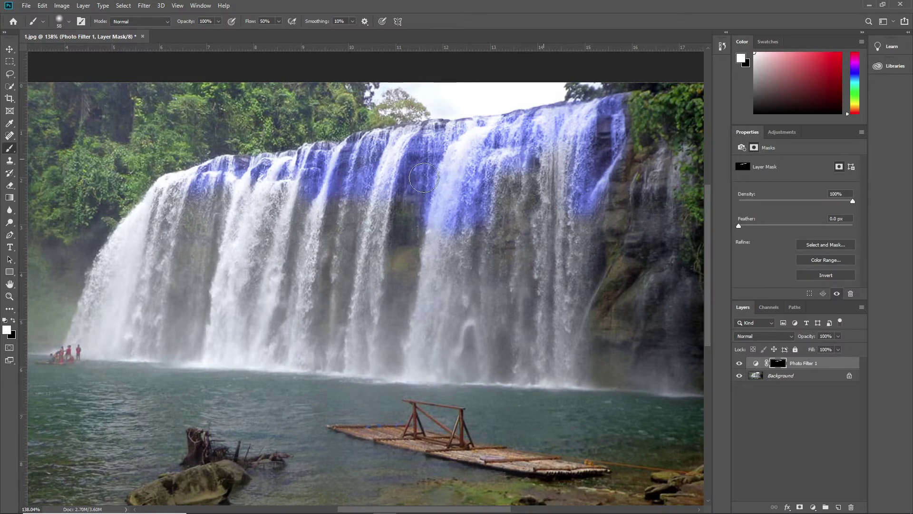
Step: Enlarge the brush to 88 px and paint the mask over the rest of the main waterfall and the thin fall beside the rocks
left_click(68, 22)
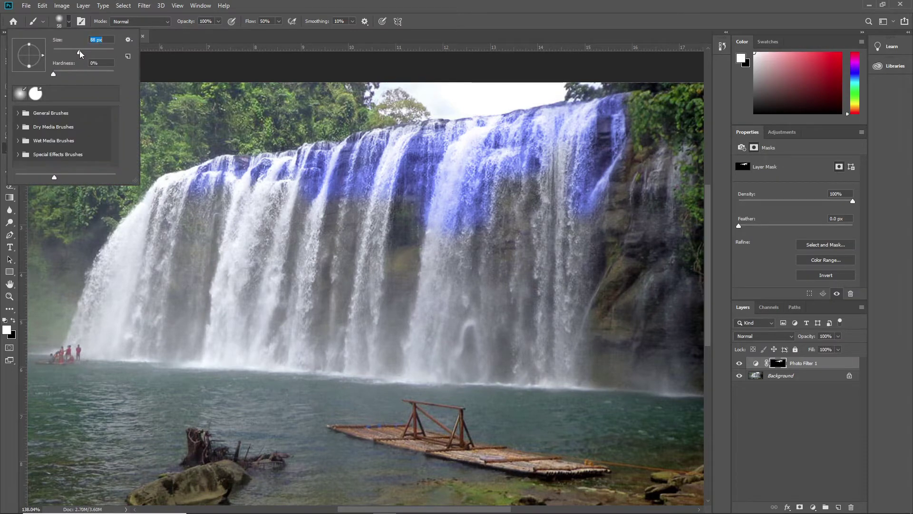
left_click(490, 201)
mouse_move(537, 187)
left_mouse_down()
mouse_move(561, 146)
mouse_move(570, 194)
left_mouse_up()
mouse_move(561, 256)
left_mouse_down()
mouse_move(578, 213)
mouse_move(560, 309)
mouse_move(570, 366)
mouse_move(553, 341)
mouse_move(554, 203)
mouse_move(507, 378)
mouse_move(537, 222)
mouse_move(473, 296)
mouse_move(376, 244)
mouse_move(494, 228)
mouse_move(494, 262)
mouse_move(384, 295)
mouse_move(528, 197)
mouse_move(445, 263)
mouse_move(444, 239)
mouse_move(397, 256)
mouse_move(434, 195)
mouse_move(216, 238)
mouse_move(327, 207)
mouse_move(308, 222)
mouse_move(333, 260)
mouse_move(407, 250)
mouse_move(344, 272)
mouse_move(407, 285)
mouse_move(306, 281)
mouse_move(316, 288)
mouse_move(249, 276)
mouse_move(129, 282)
mouse_move(201, 187)
mouse_move(168, 201)
mouse_move(87, 326)
mouse_move(121, 258)
mouse_move(102, 318)
mouse_move(106, 375)
left_mouse_up()
mouse_move(133, 288)
left_mouse_down()
mouse_move(164, 236)
mouse_move(151, 329)
mouse_move(168, 256)
mouse_move(168, 336)
mouse_move(208, 265)
mouse_move(202, 231)
mouse_move(189, 228)
mouse_move(267, 213)
mouse_move(184, 215)
mouse_move(276, 253)
mouse_move(282, 279)
mouse_move(174, 304)
mouse_move(302, 284)
mouse_move(251, 330)
mouse_move(179, 344)
mouse_move(296, 355)
mouse_move(469, 351)
mouse_move(546, 367)
mouse_move(475, 367)
mouse_move(263, 332)
mouse_move(328, 320)
mouse_move(507, 324)
mouse_move(359, 314)
mouse_move(431, 259)
left_mouse_up()
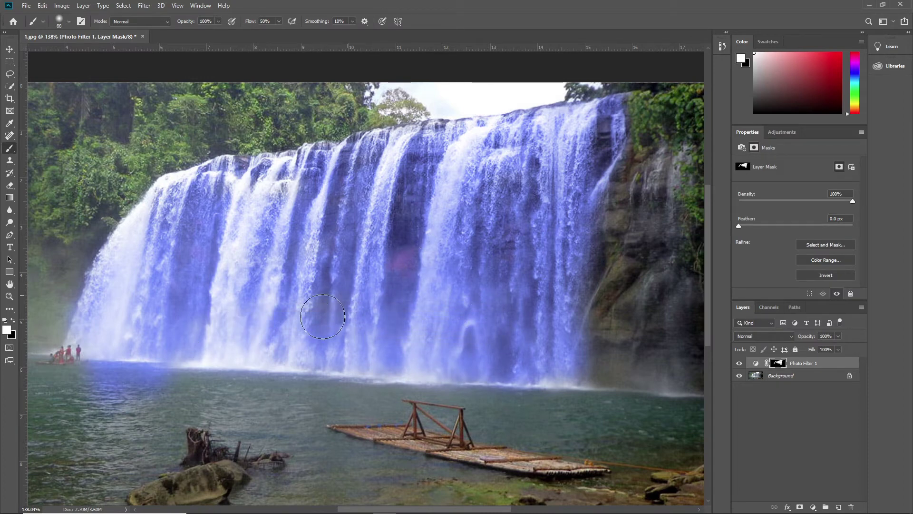
mouse_move(692, 210)
left_mouse_down()
mouse_move(662, 173)
mouse_move(657, 228)
mouse_move(675, 388)
mouse_move(682, 284)
mouse_move(671, 262)
mouse_move(644, 381)
left_mouse_up()
Step: Paint the mask over the left part of the pool, up to the rock and driftwood
scroll(489, 320, "down", 5)
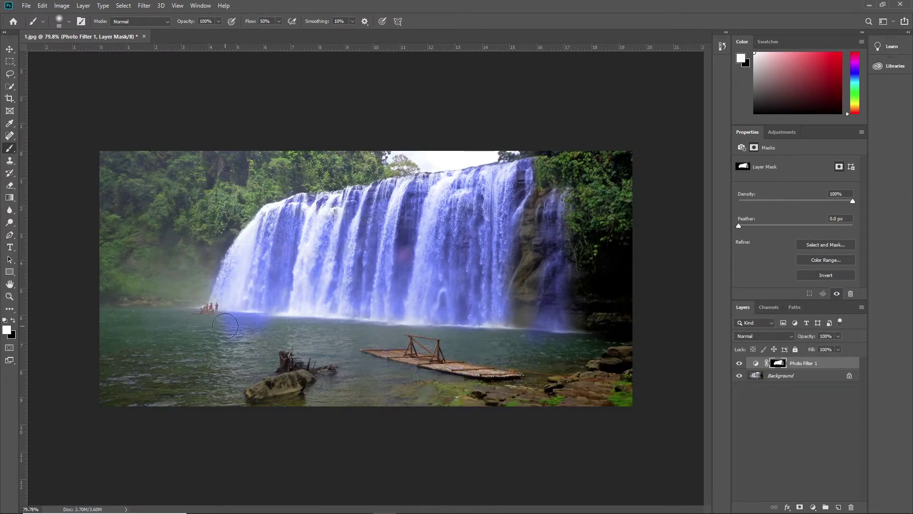
scroll(123, 326, "up", 4)
scroll(36, 344, "down", 2)
scroll(37, 344, "up", 4)
mouse_move(45, 326)
left_mouse_down()
mouse_move(150, 329)
mouse_move(193, 346)
mouse_move(238, 337)
mouse_move(188, 348)
mouse_move(52, 323)
mouse_move(47, 463)
mouse_move(58, 413)
mouse_move(98, 364)
mouse_move(316, 358)
mouse_move(104, 376)
mouse_move(73, 389)
mouse_move(90, 346)
mouse_move(123, 357)
mouse_move(84, 415)
mouse_move(150, 399)
mouse_move(108, 437)
mouse_move(45, 462)
mouse_move(241, 462)
mouse_move(201, 462)
mouse_move(220, 439)
mouse_move(101, 450)
mouse_move(273, 372)
mouse_move(198, 418)
mouse_move(300, 362)
mouse_move(300, 401)
mouse_move(254, 420)
mouse_move(233, 462)
mouse_move(238, 470)
mouse_move(257, 428)
mouse_move(240, 456)
mouse_move(247, 485)
mouse_move(306, 499)
left_mouse_up()
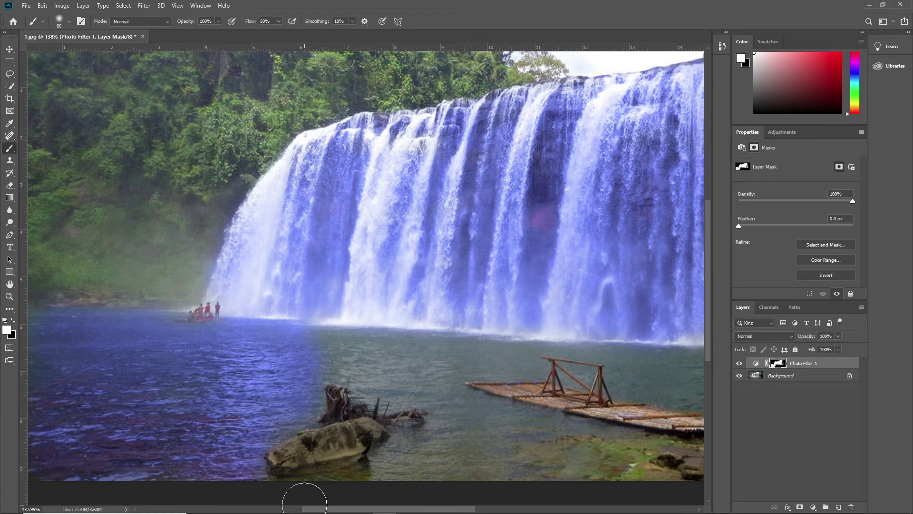
Step: Paint the mask over the remaining pool water below the falls and around the bamboo raft and driftwood
scroll(70, 284, "down", 3)
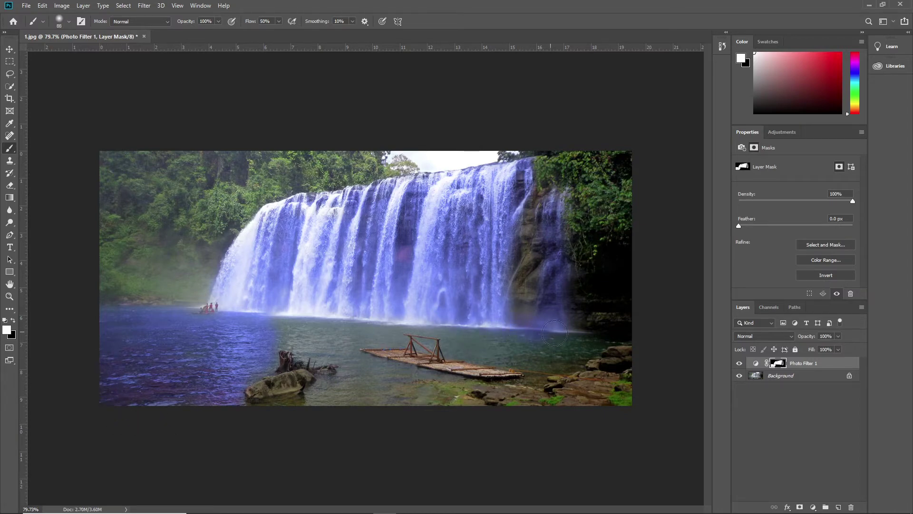
scroll(611, 325, "up", 2)
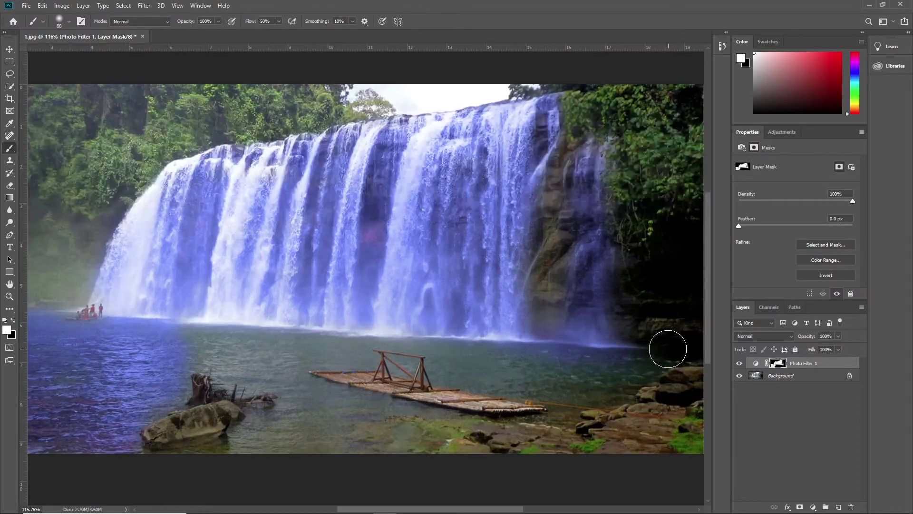
mouse_move(629, 371)
left_mouse_down()
mouse_move(604, 382)
mouse_move(476, 375)
mouse_move(448, 366)
mouse_move(437, 341)
mouse_move(451, 371)
mouse_move(557, 383)
mouse_move(618, 377)
mouse_move(584, 361)
mouse_move(465, 346)
mouse_move(576, 351)
mouse_move(595, 359)
mouse_move(413, 326)
mouse_move(421, 335)
mouse_move(361, 331)
mouse_move(334, 348)
mouse_move(353, 347)
mouse_move(182, 330)
mouse_move(223, 333)
mouse_move(178, 340)
mouse_move(265, 385)
mouse_move(269, 348)
mouse_move(259, 336)
mouse_move(273, 352)
mouse_move(262, 340)
mouse_move(247, 349)
mouse_move(326, 345)
mouse_move(293, 356)
mouse_move(298, 390)
mouse_move(347, 408)
mouse_move(373, 430)
mouse_move(167, 470)
mouse_move(144, 465)
mouse_move(195, 463)
mouse_move(166, 464)
mouse_move(264, 424)
mouse_move(302, 420)
mouse_move(295, 430)
mouse_move(261, 373)
mouse_move(227, 369)
left_mouse_up()
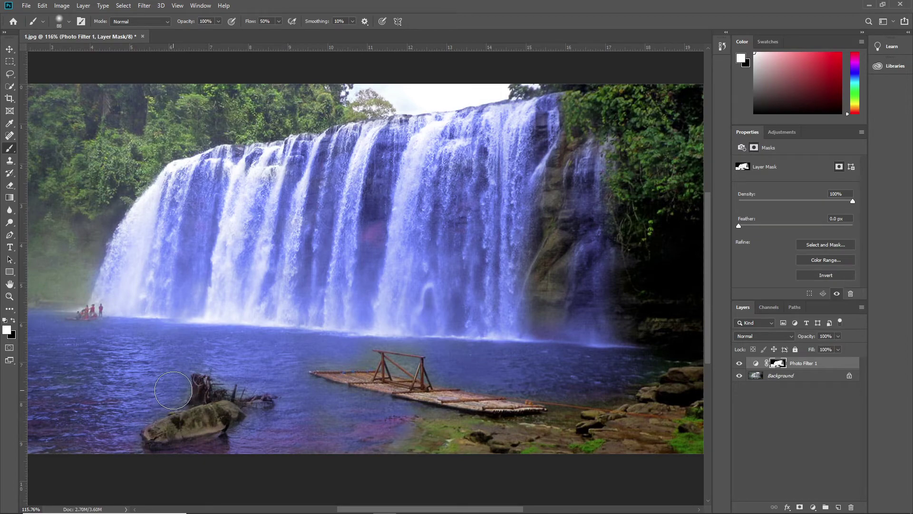
Step: Reduce the brush to 28 px and paint the mask over the water beside the small raft with people
scroll(53, 300, "up", 5)
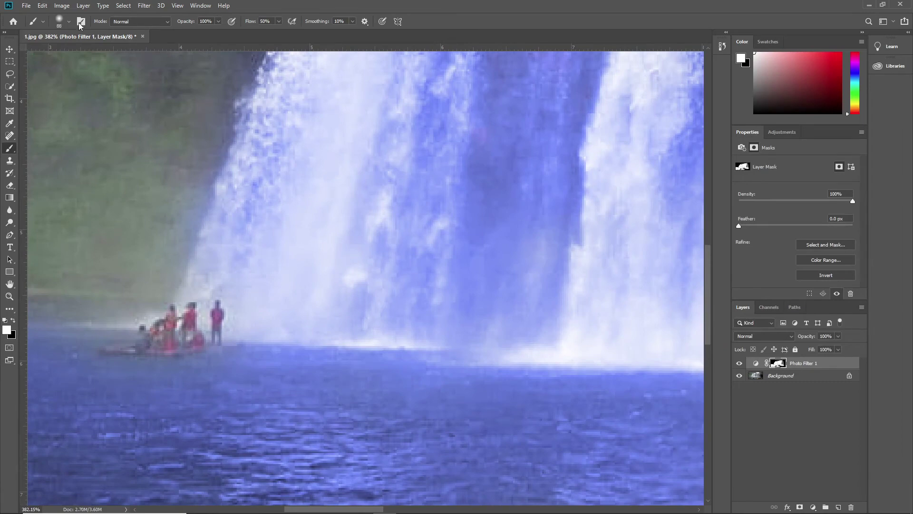
left_click(69, 22)
left_click_drag(73, 53, 70, 52)
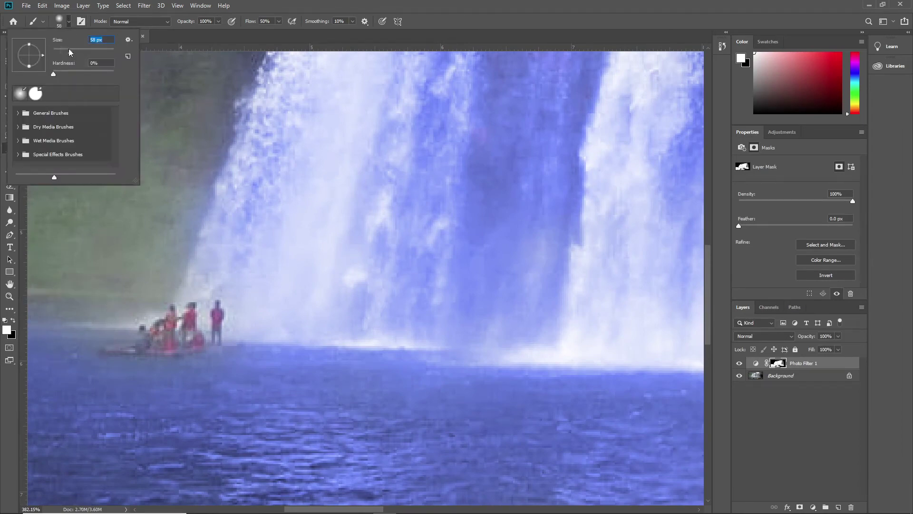
left_click_drag(64, 53, 61, 53)
left_click(105, 375)
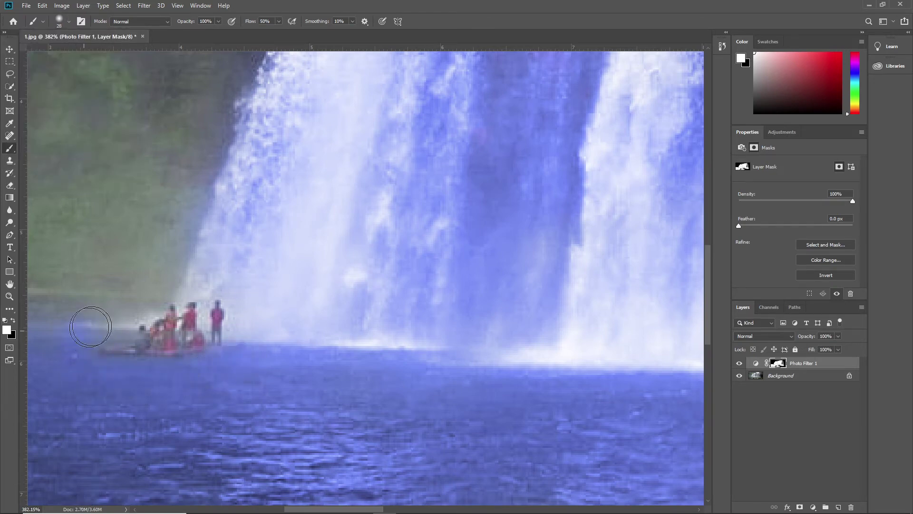
Step: Reduce the brush to 15 px and touch up the mask along the far water edge next to the people
left_click(70, 22)
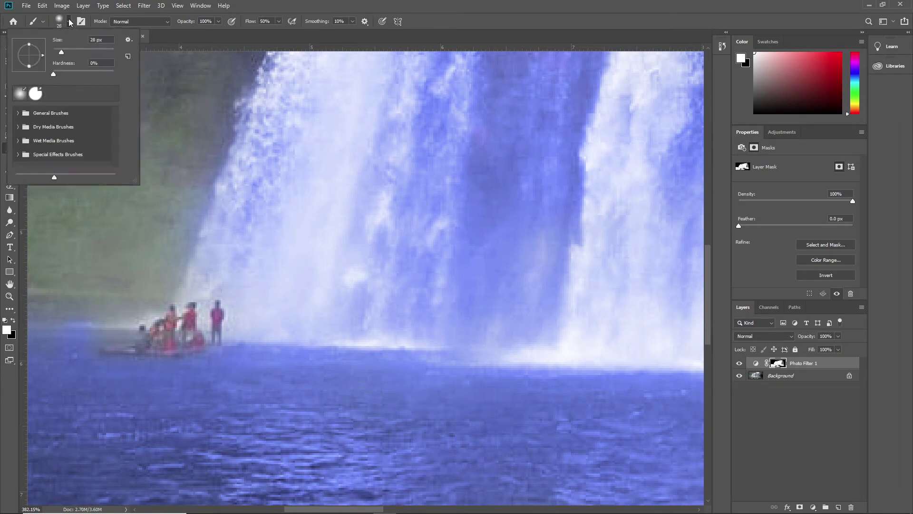
left_click_drag(61, 52, 58, 52)
left_click(93, 329)
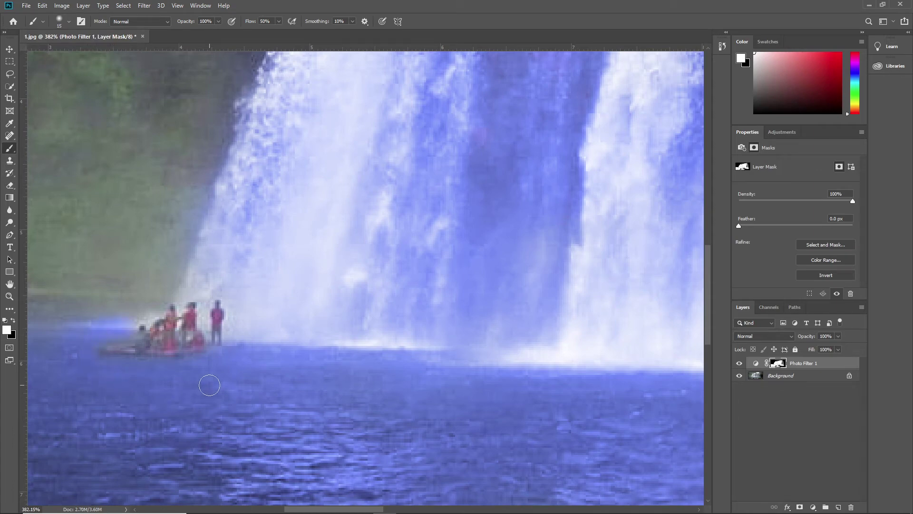
Step: Paint the mask over the water showing through the gaps of the bamboo raft's wooden frame
scroll(397, 316, "down", 5, "alt")
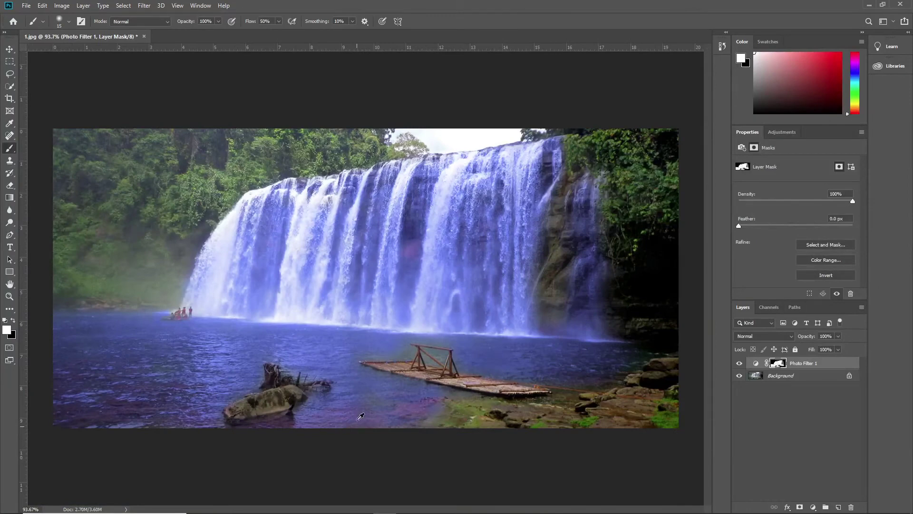
scroll(361, 416, "up", 3, "alt")
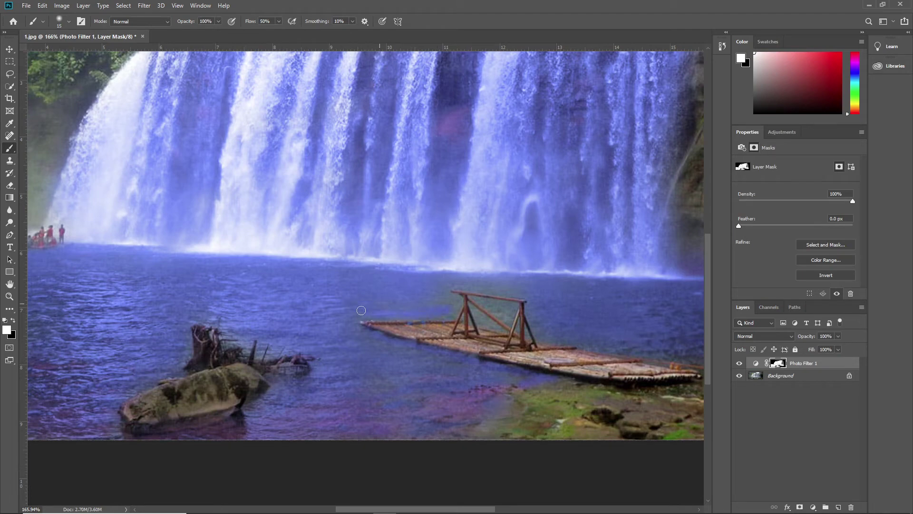
scroll(511, 309, "up", 3)
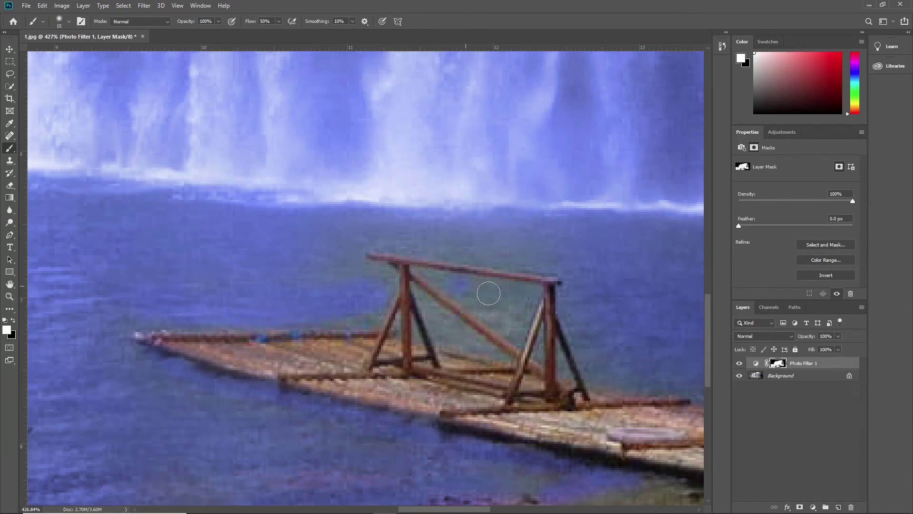
mouse_move(506, 323)
left_mouse_down()
mouse_move(514, 331)
mouse_move(526, 299)
mouse_move(513, 292)
left_mouse_up()
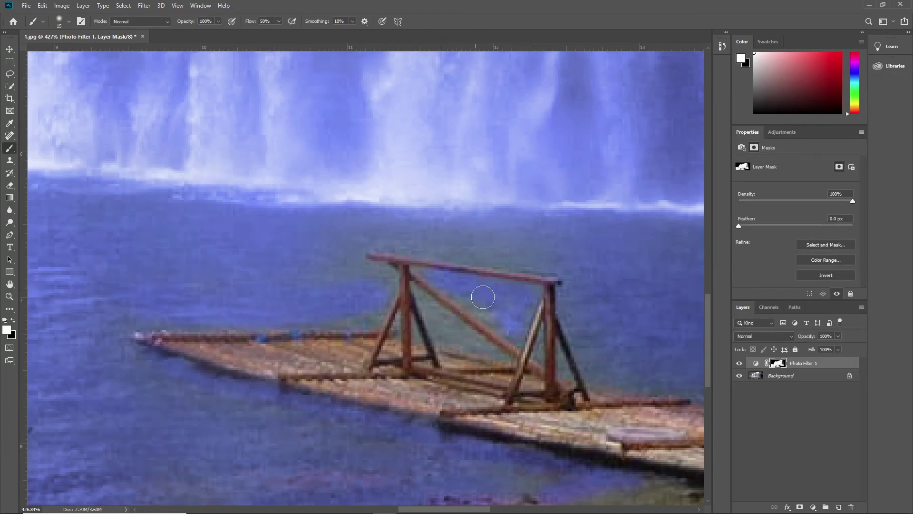
mouse_move(421, 292)
left_mouse_down()
mouse_move(419, 285)
mouse_move(459, 351)
mouse_move(486, 344)
left_mouse_up()
mouse_move(450, 320)
left_mouse_down()
mouse_move(425, 337)
mouse_move(420, 318)
mouse_move(402, 343)
mouse_move(405, 313)
mouse_move(502, 318)
mouse_move(487, 307)
mouse_move(473, 305)
mouse_move(517, 339)
mouse_move(528, 313)
mouse_move(540, 348)
mouse_move(542, 335)
mouse_move(540, 360)
mouse_move(558, 354)
mouse_move(564, 379)
left_mouse_up()
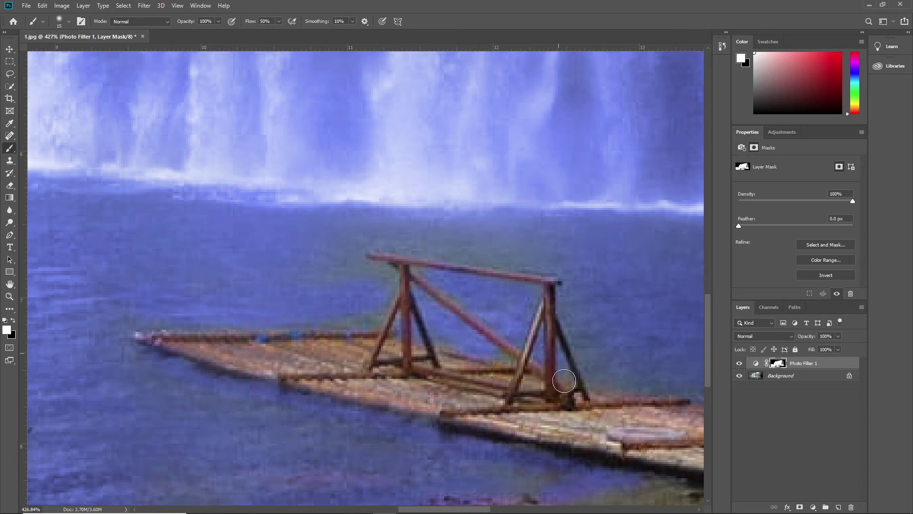
Step: Paint the mask over the remaining greenish water patches behind the bamboo raft and around its wooden frame
mouse_move(572, 298)
left_mouse_down()
mouse_move(548, 311)
mouse_move(536, 295)
mouse_move(419, 273)
mouse_move(514, 285)
left_mouse_up()
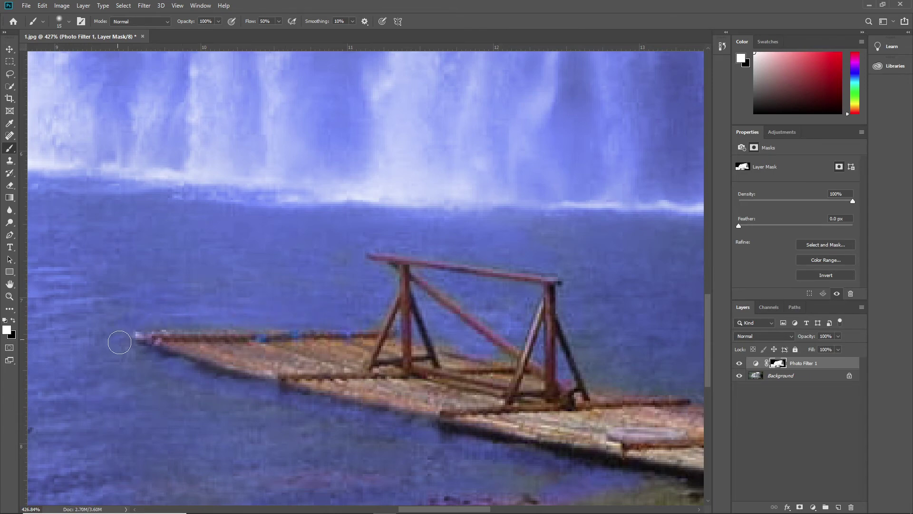
Step: Enlarge the brush to 75 px and paint the mask over the water between the bamboo raft and the rocky shore
scroll(413, 190, "down", 10)
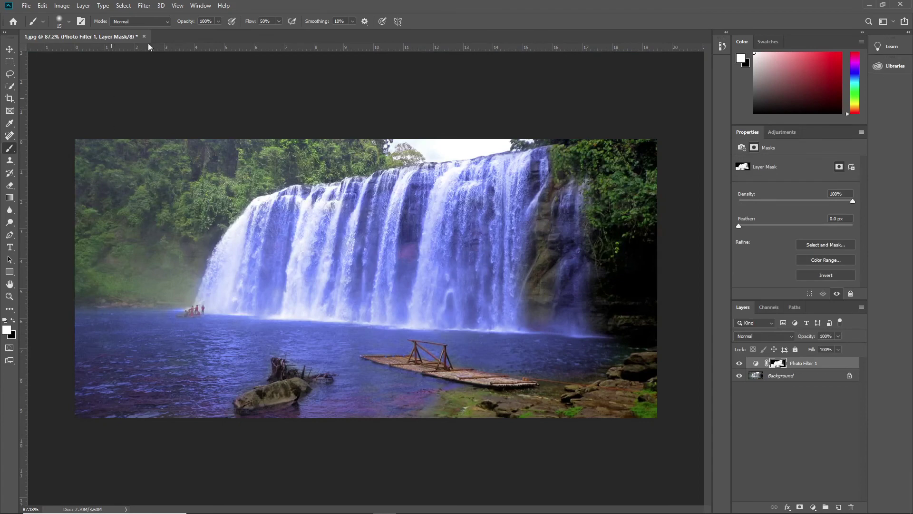
left_click(68, 21)
left_click_drag(60, 54, 64, 52)
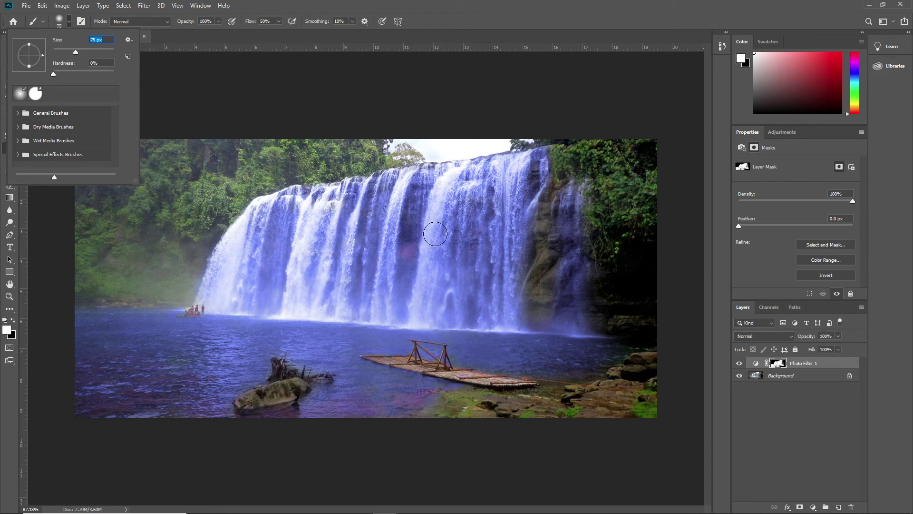
left_click(435, 234)
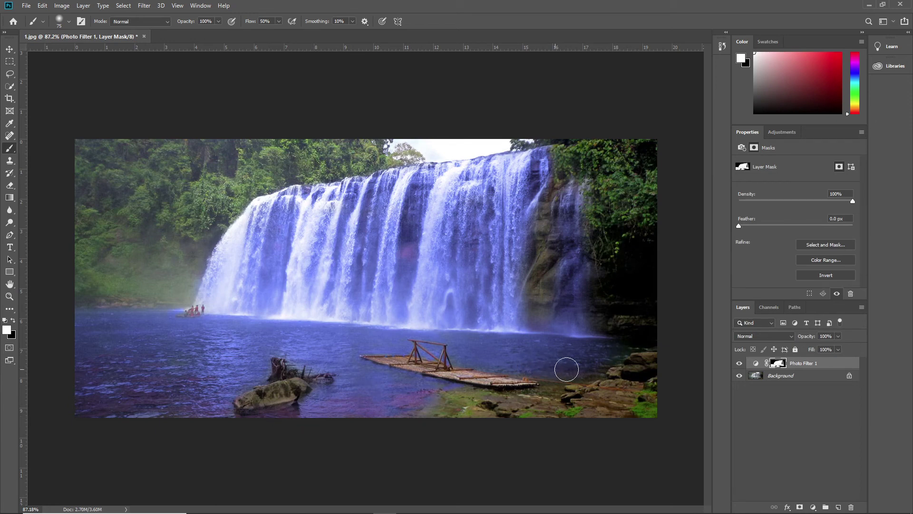
mouse_move(562, 371)
left_mouse_down()
mouse_move(550, 381)
mouse_move(585, 352)
mouse_move(511, 347)
left_mouse_up()
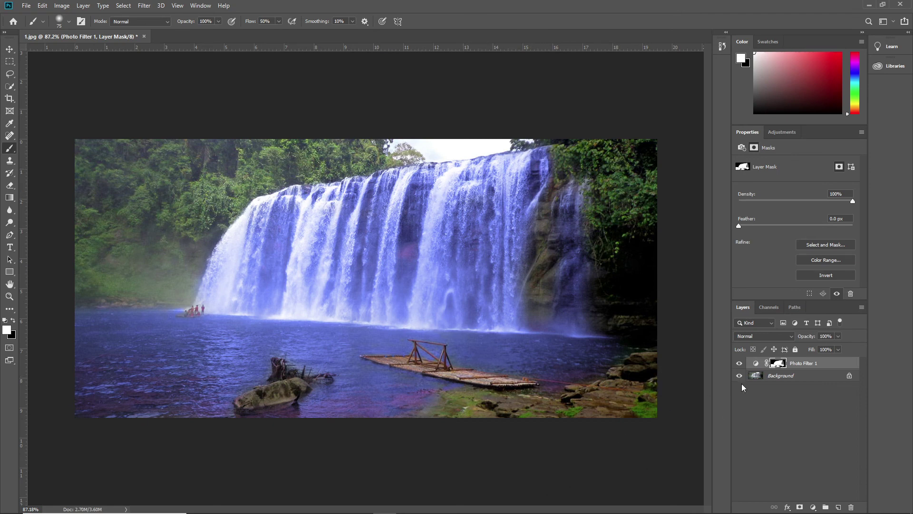
Step: Toggle the Photo Filter 1 layer's visibility off and on repeatedly to compare the original and recolored water
left_click(739, 364)
left_click(739, 365)
left_click(740, 364)
left_click(739, 364)
left_click(739, 364)
left_click(740, 364)
left_click(739, 365)
left_click(739, 365)
left_click(739, 365)
left_click(740, 364)
left_click(740, 364)
left_click(739, 364)
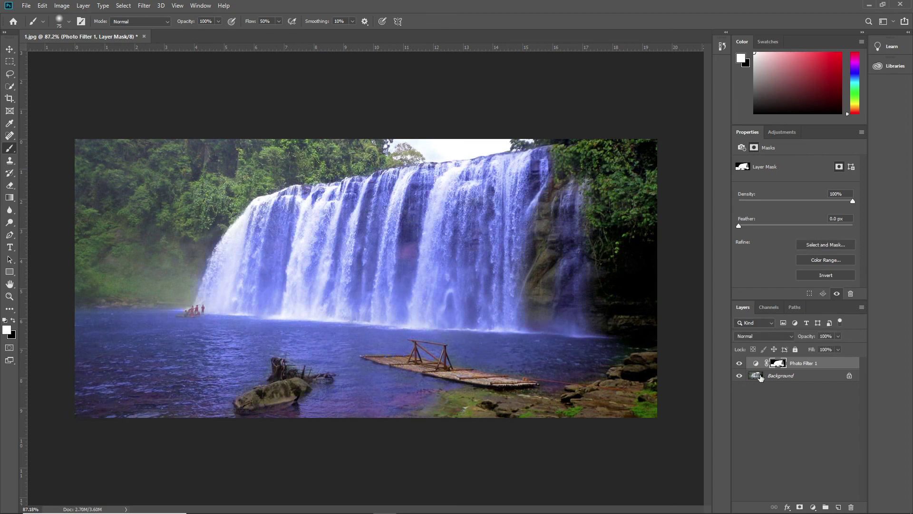